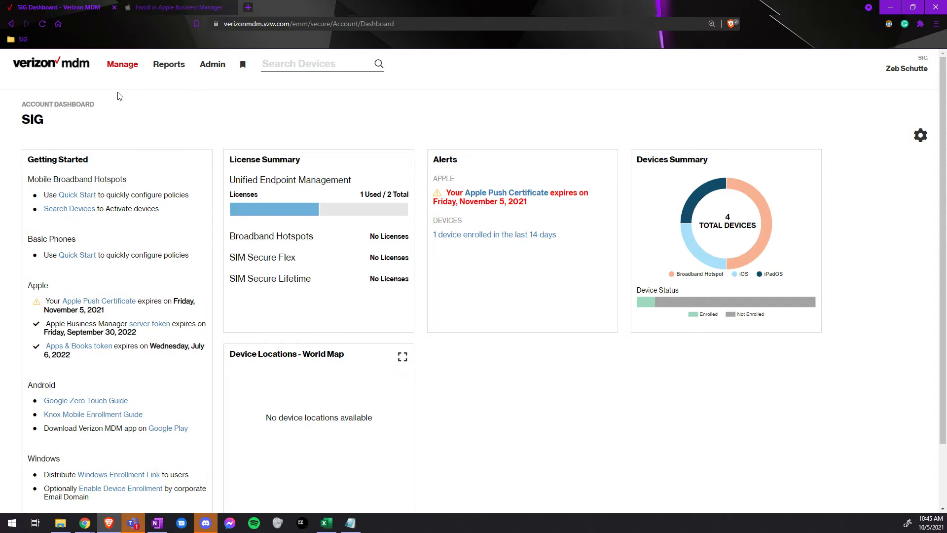
- Open Create User from the Manage menu and start entering the User ID for talksig.com
mouse_move(122, 67)
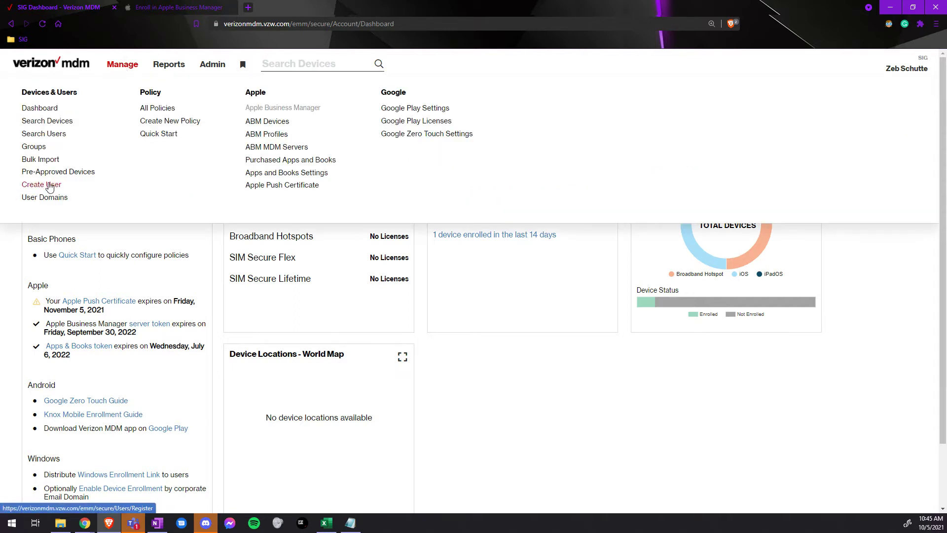
click(50, 185)
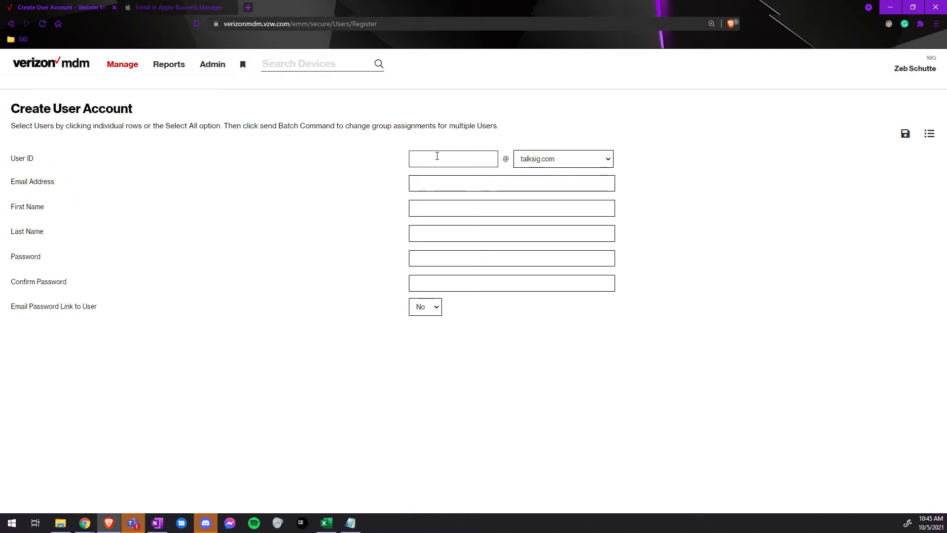
click(437, 156)
- Enter the new user's ID, e-mail address, first name and last name
text(JOHNDOE)
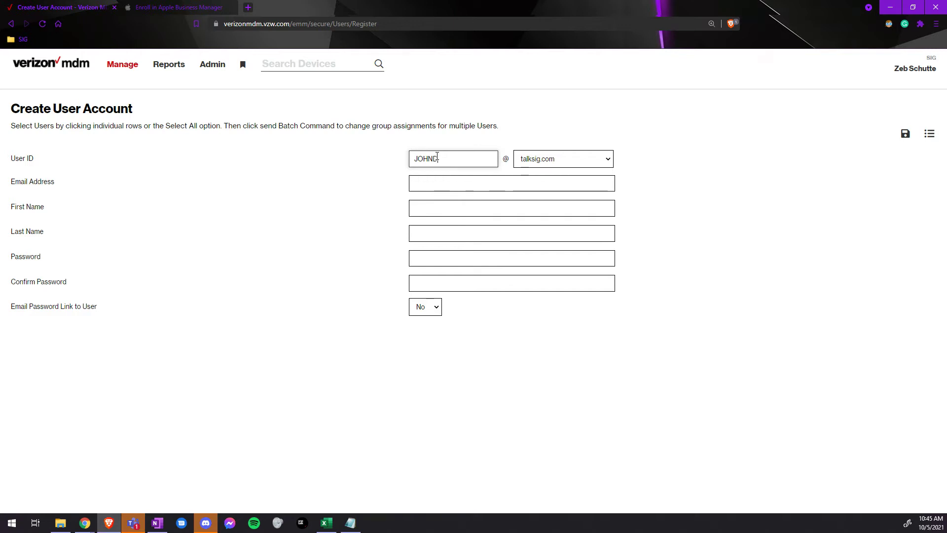
key(Tab)
key(Tab)
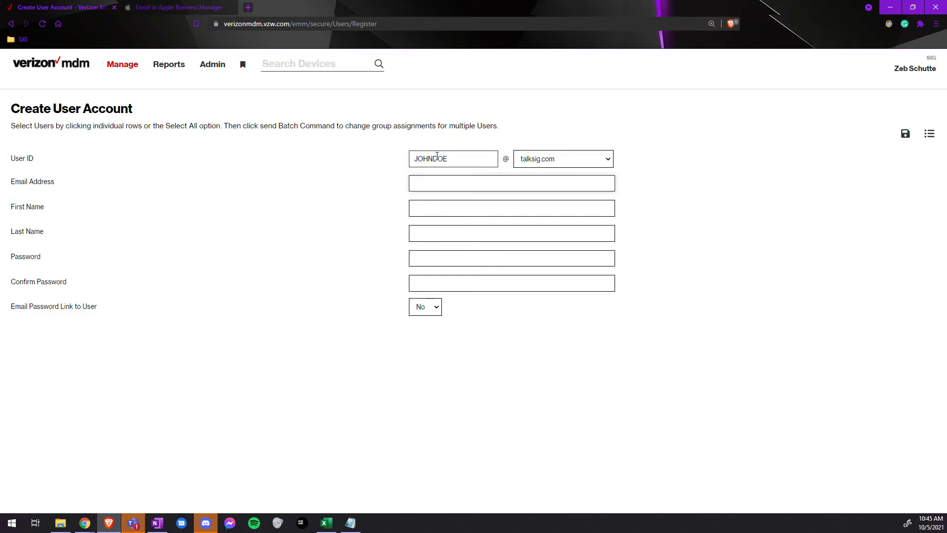
key(Tab)
text(Jo)
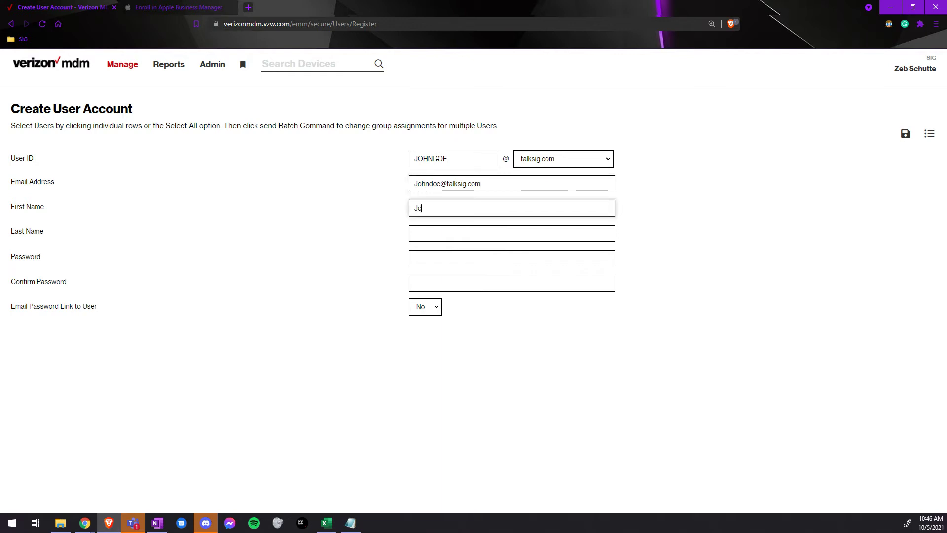
text(hn)
key(Tab)
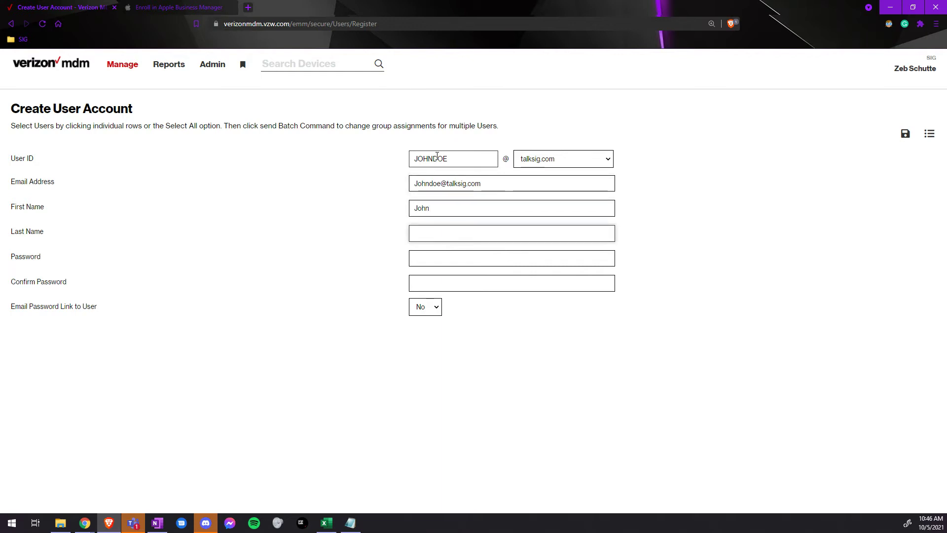
text(Doe)
- Enter and confirm the account password, clear the mismatch warning, and save the user
key(Tab)
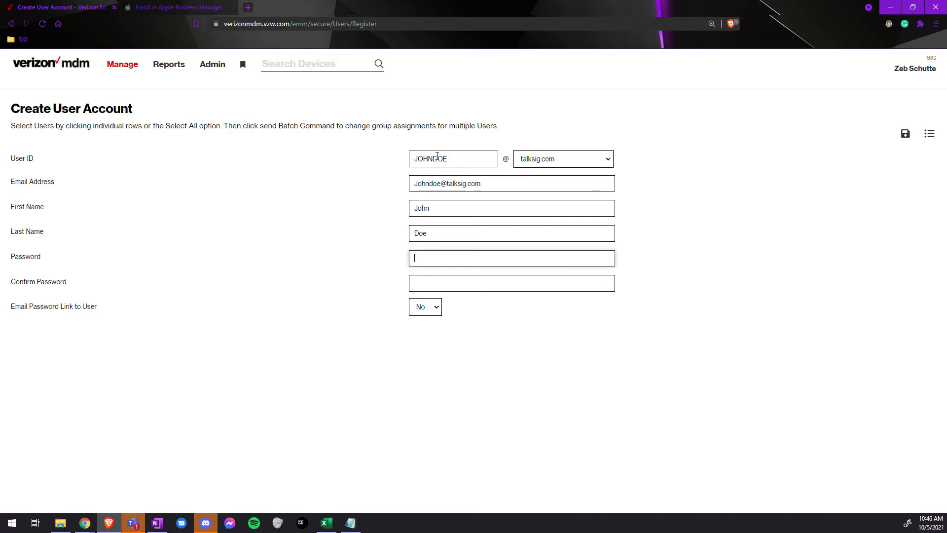
text(••)
key(Tab)
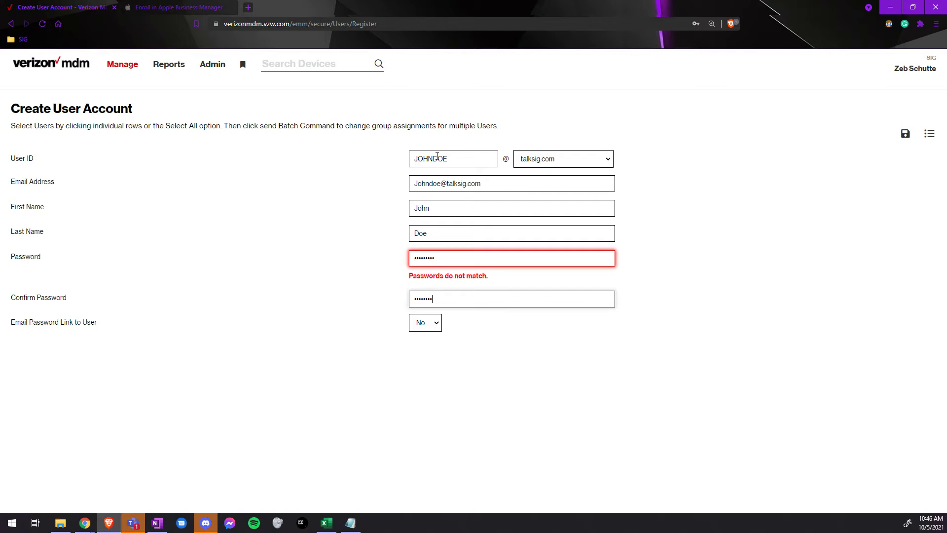
text(•)
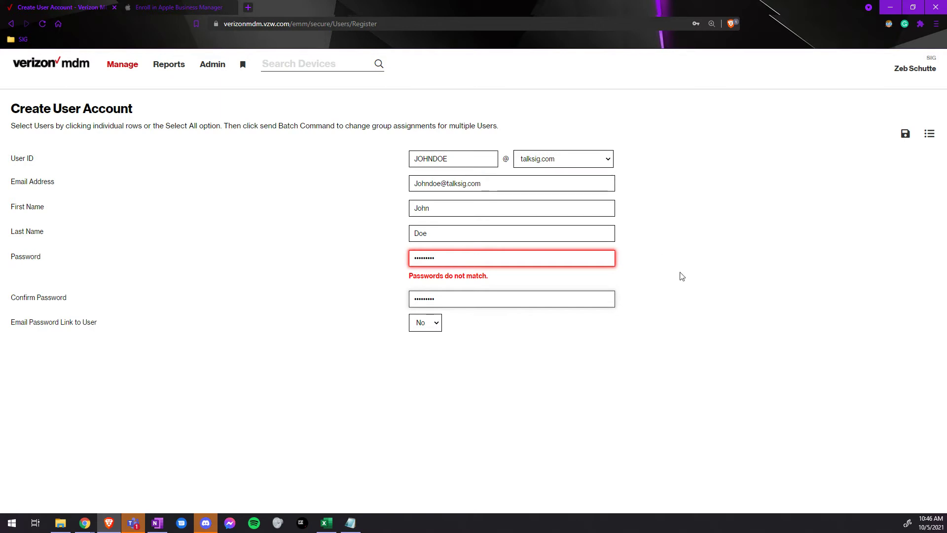
click(680, 275)
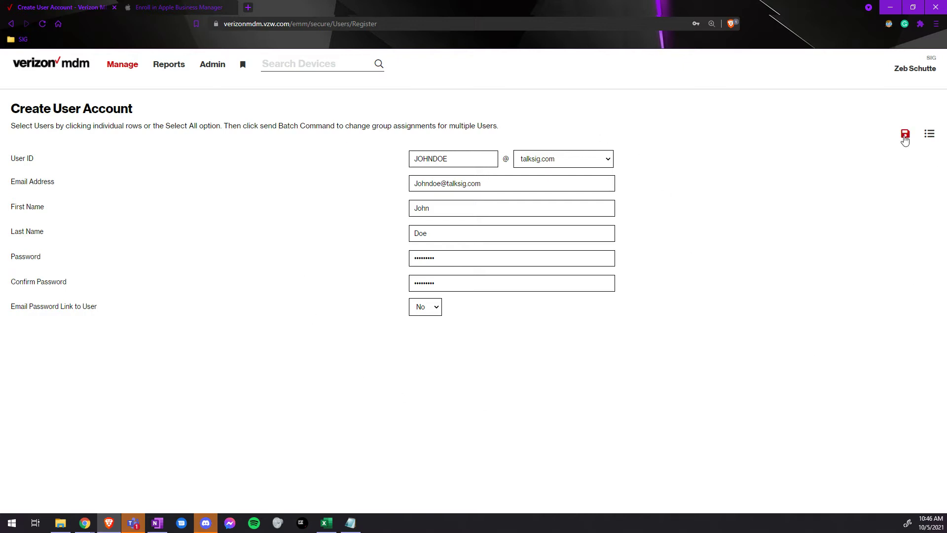
click(905, 136)
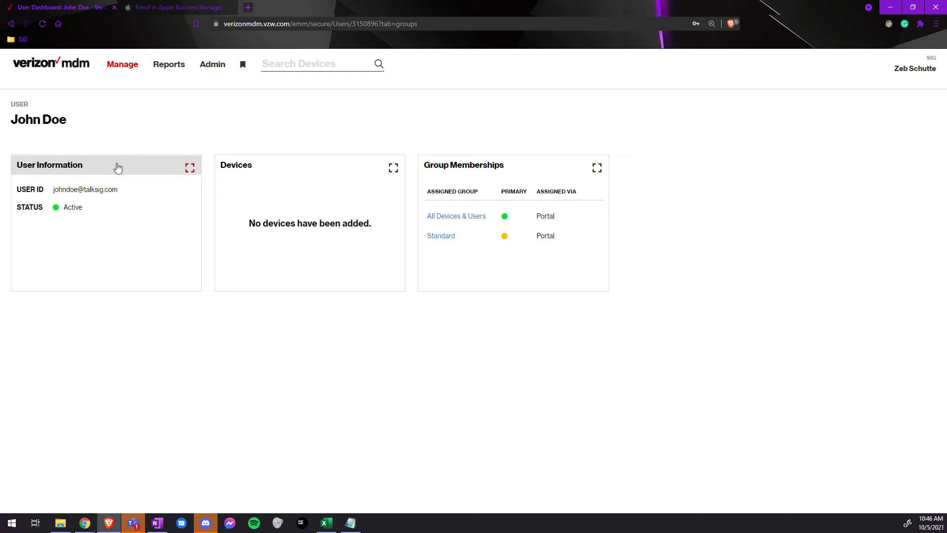
- Add a Test group membership to the user's Group Memberships, making three groups
click(453, 174)
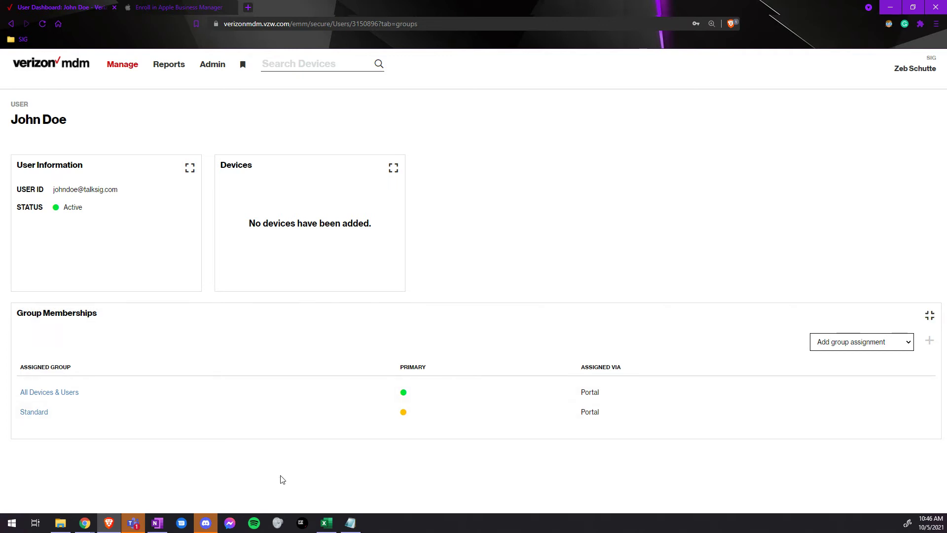
click(841, 345)
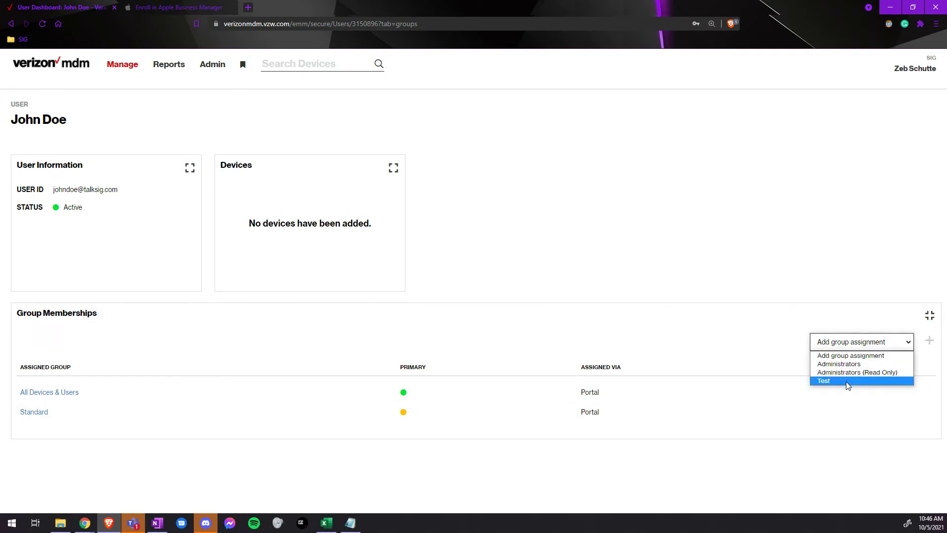
click(848, 381)
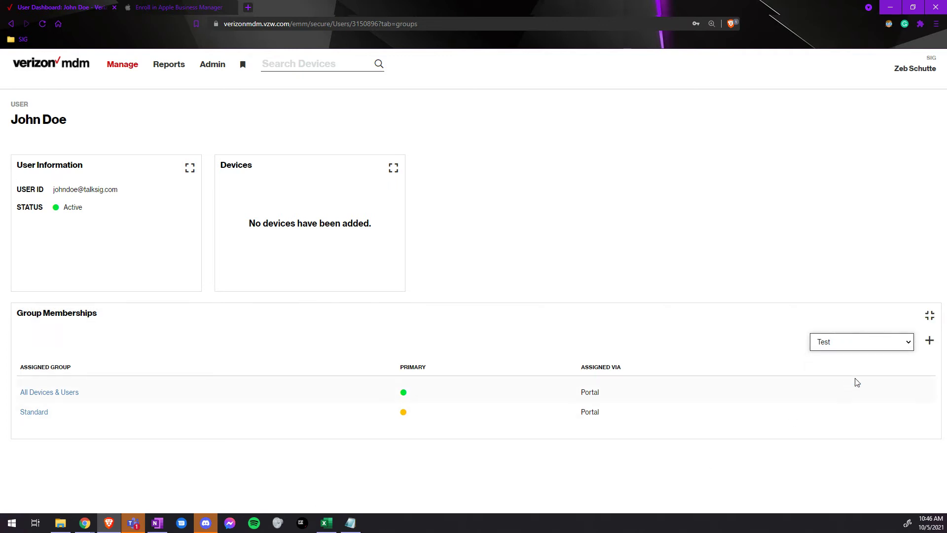
click(929, 341)
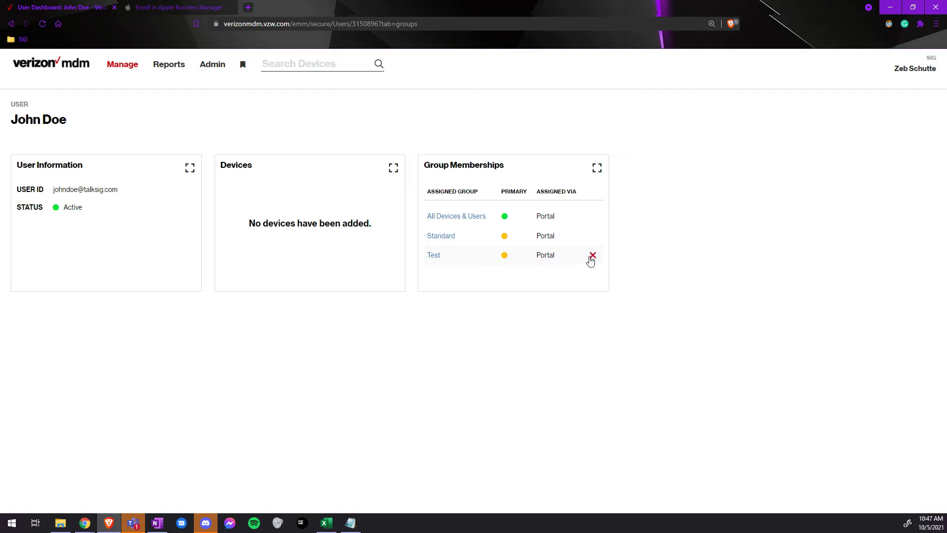
- Delete the Test group assignment, leaving All Devices & Users and Standard
click(592, 255)
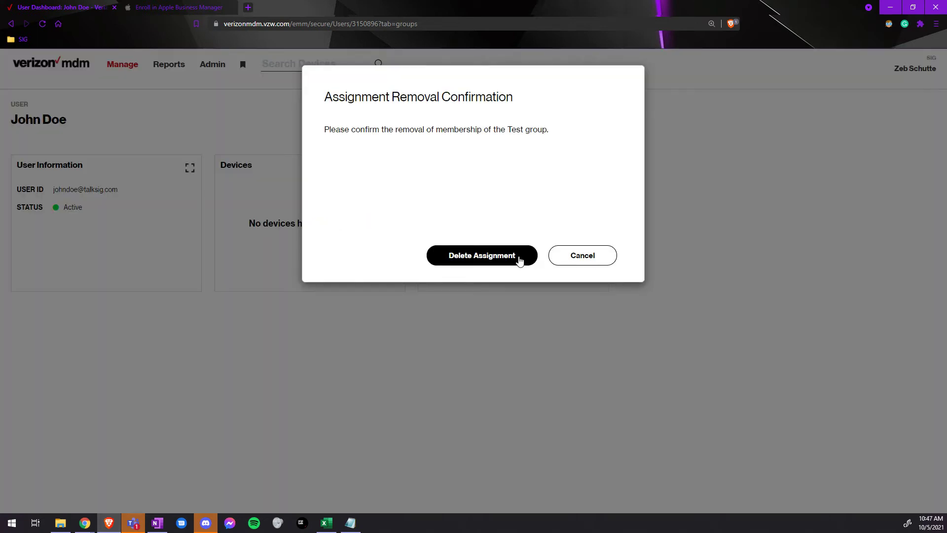
click(519, 260)
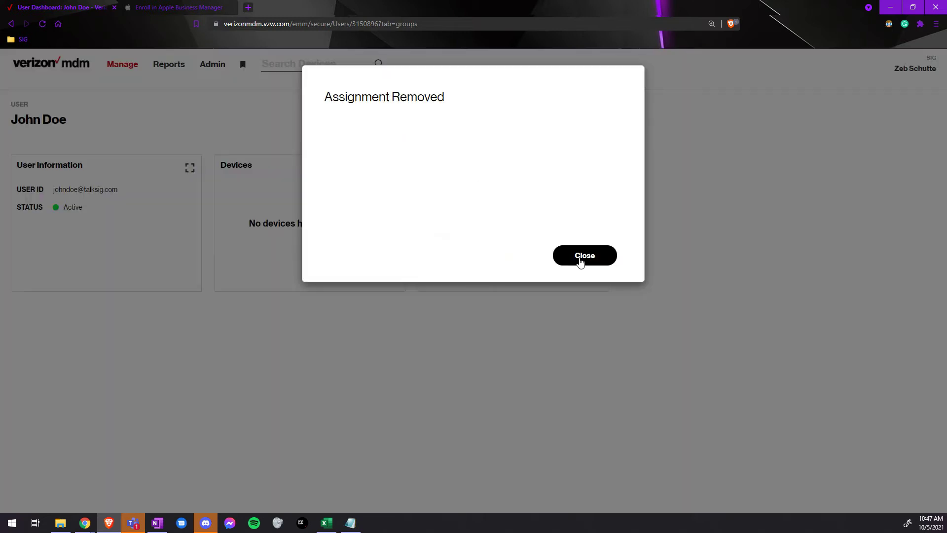
click(581, 262)
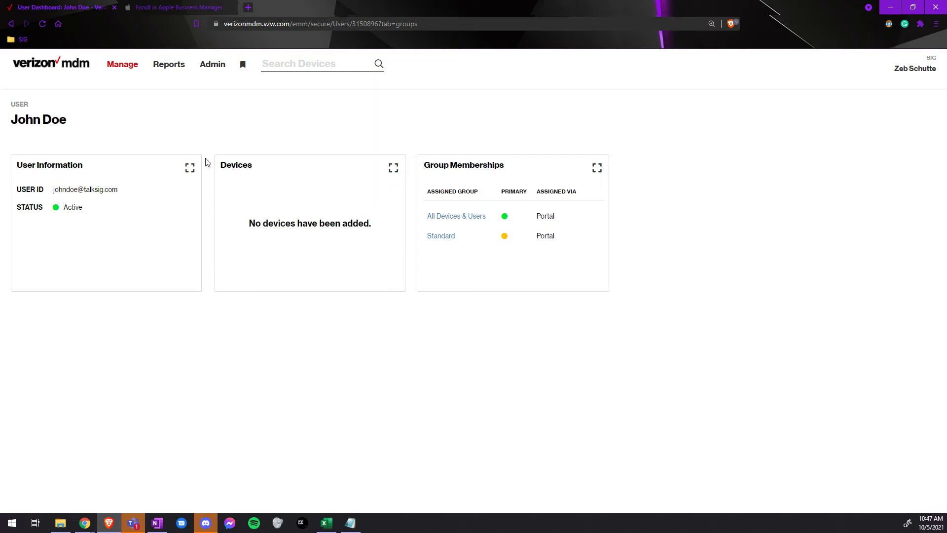
mouse_move(131, 69)
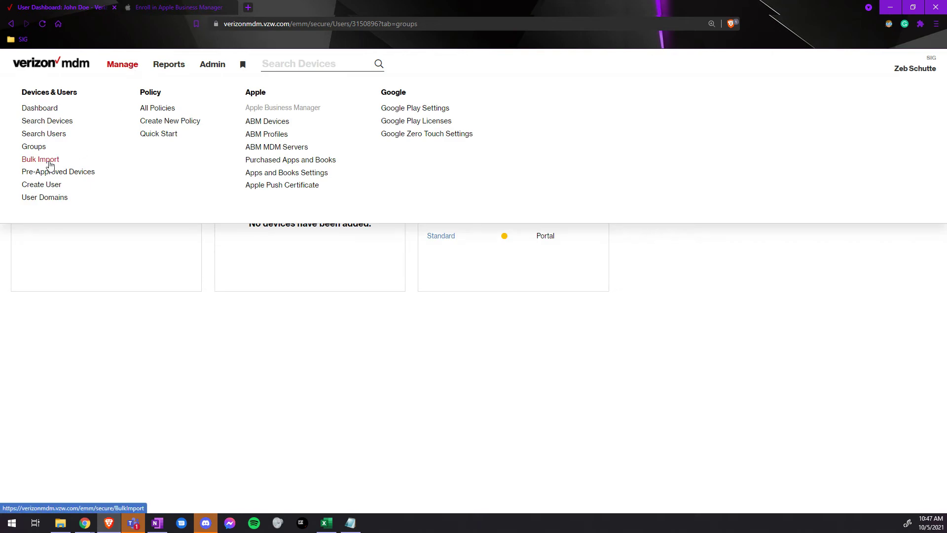
- Start a new bulk import from Bulk Import History with type Bulk Import Users
click(51, 159)
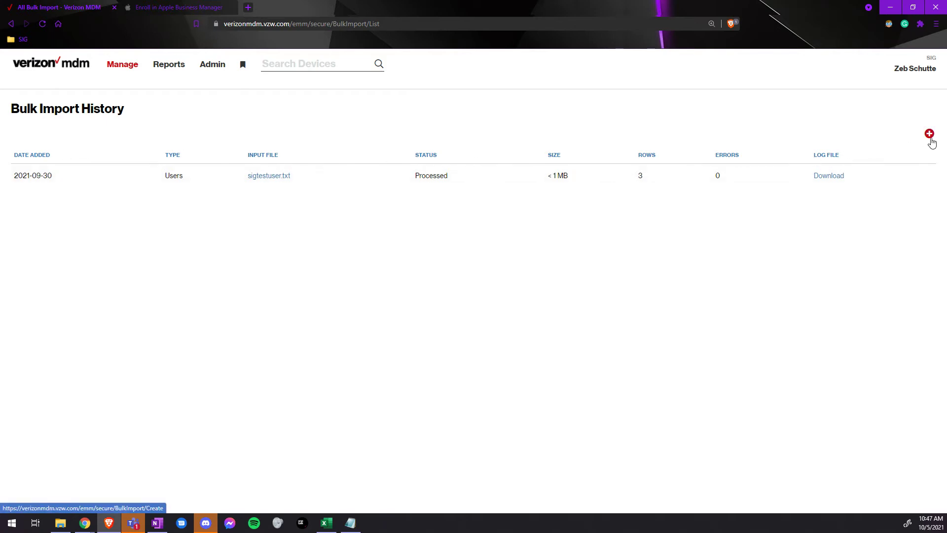
click(929, 136)
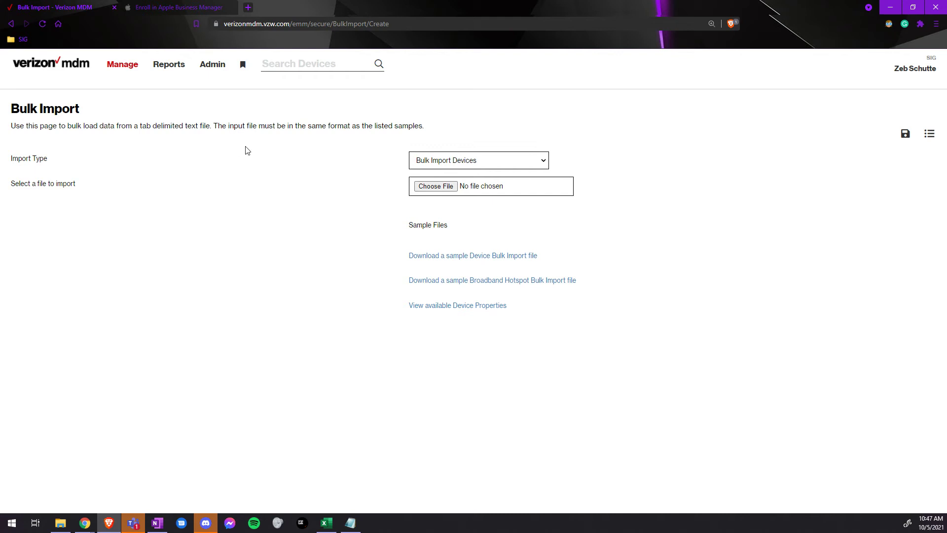
click(416, 163)
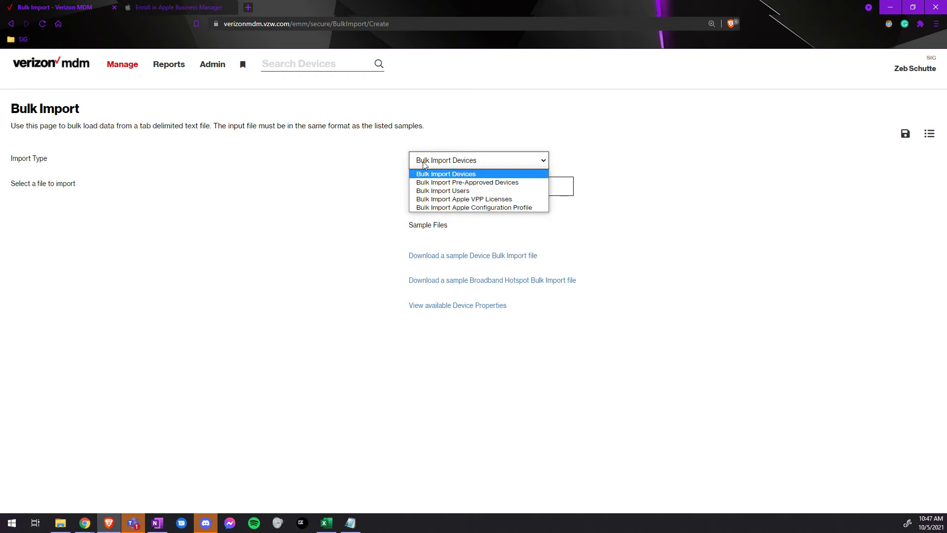
click(425, 192)
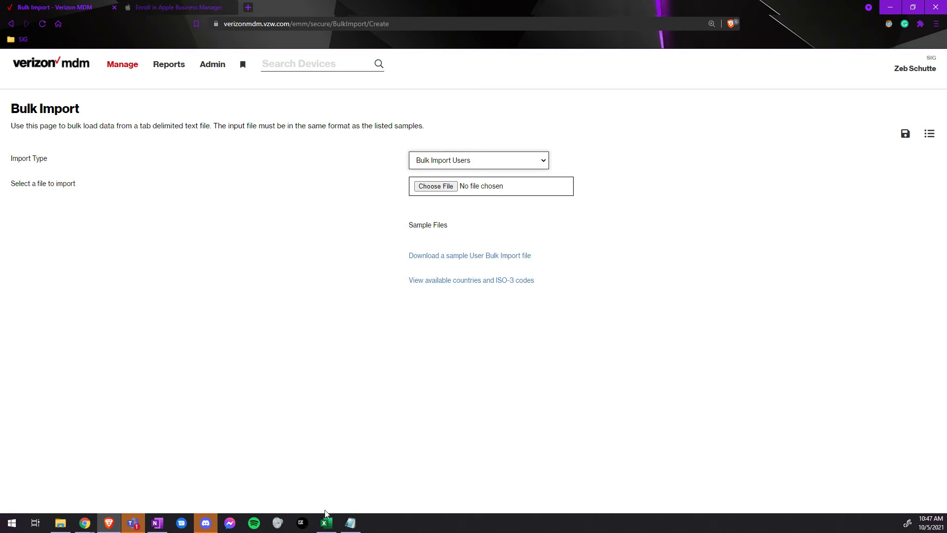
click(326, 522)
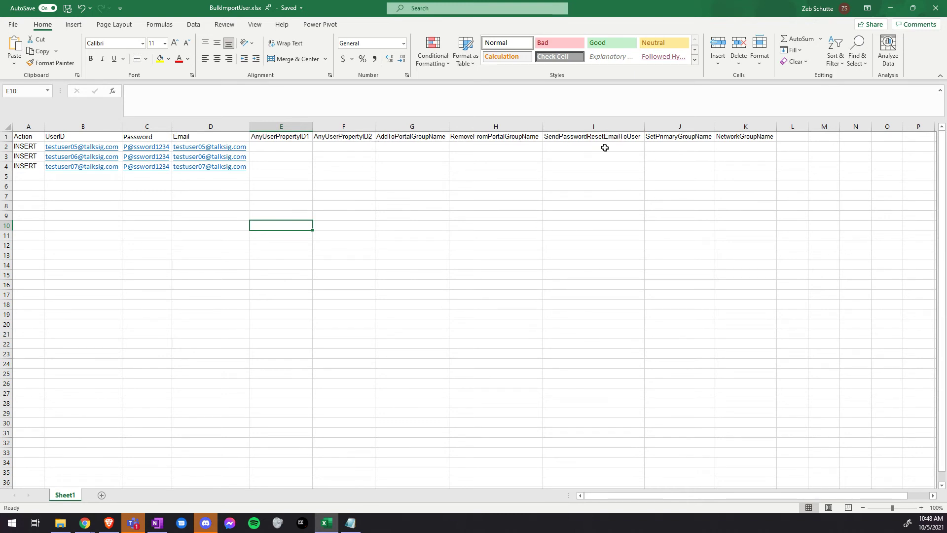
- Review the SendPasswordResetEmailToUser, SetPrimaryGroupName and NetworkGroupName columns and empty row 5
click(633, 146)
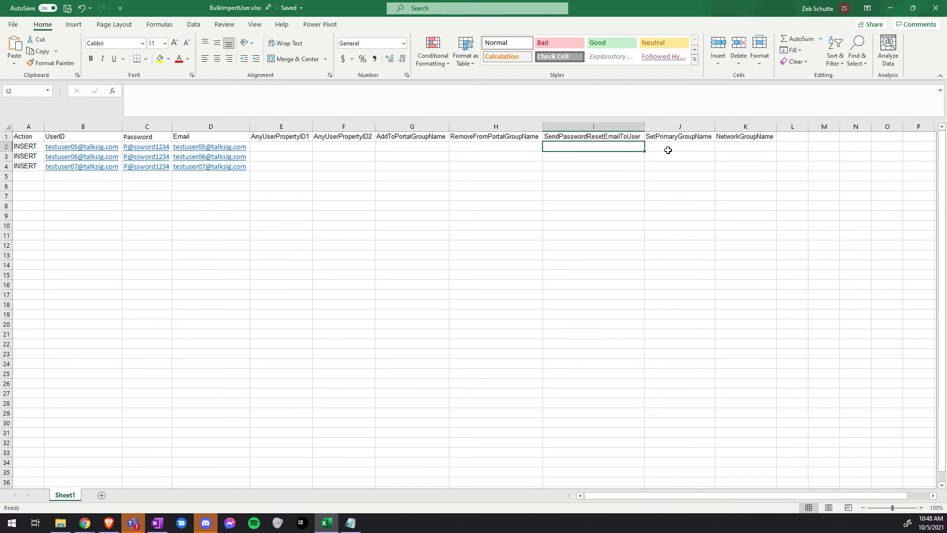
click(689, 147)
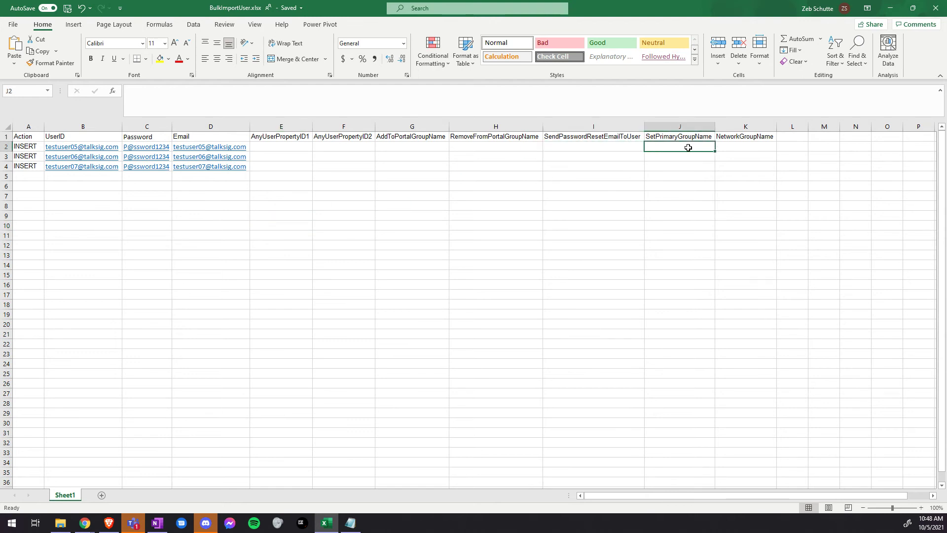
click(737, 146)
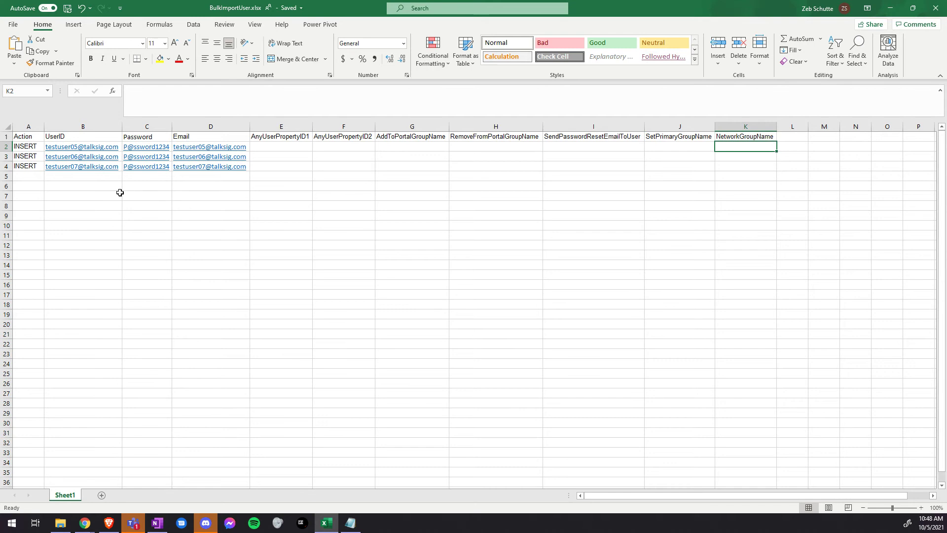
click(33, 176)
click(91, 177)
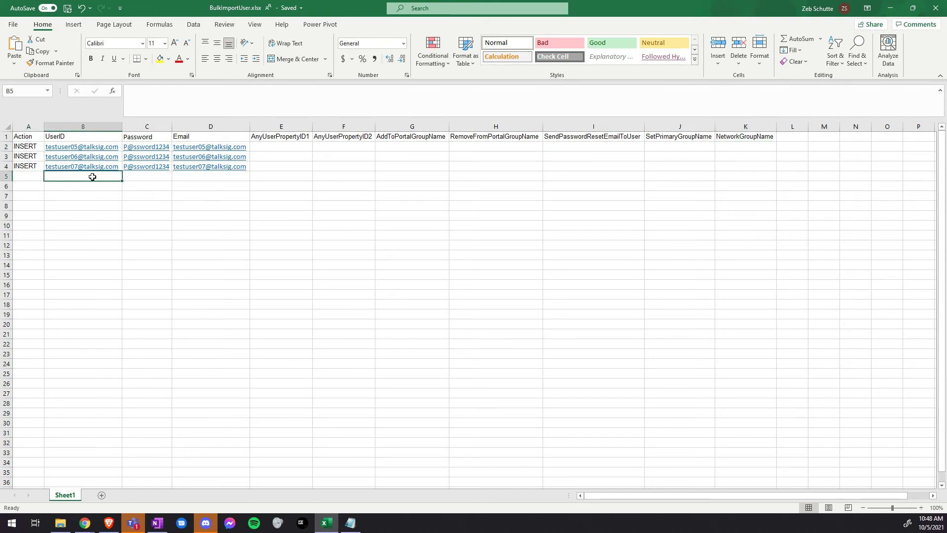
click(154, 178)
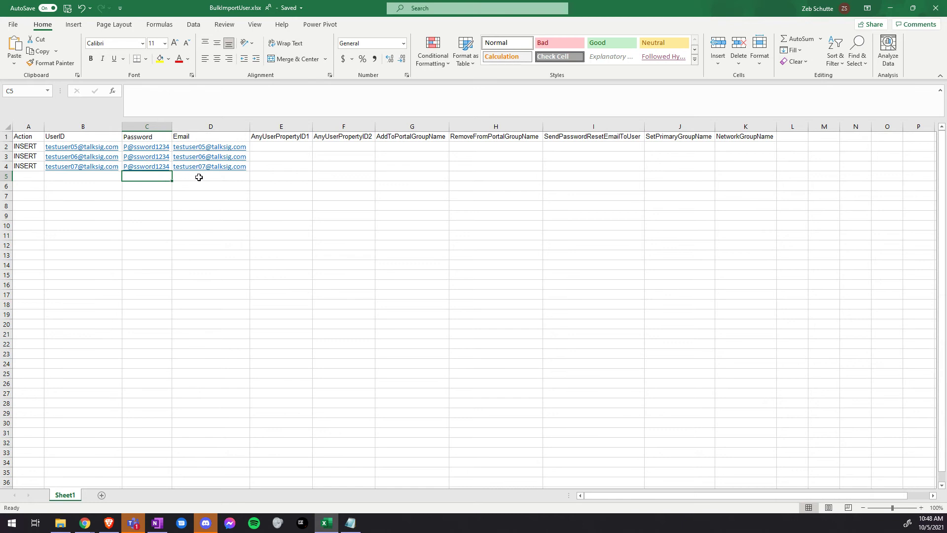
click(198, 177)
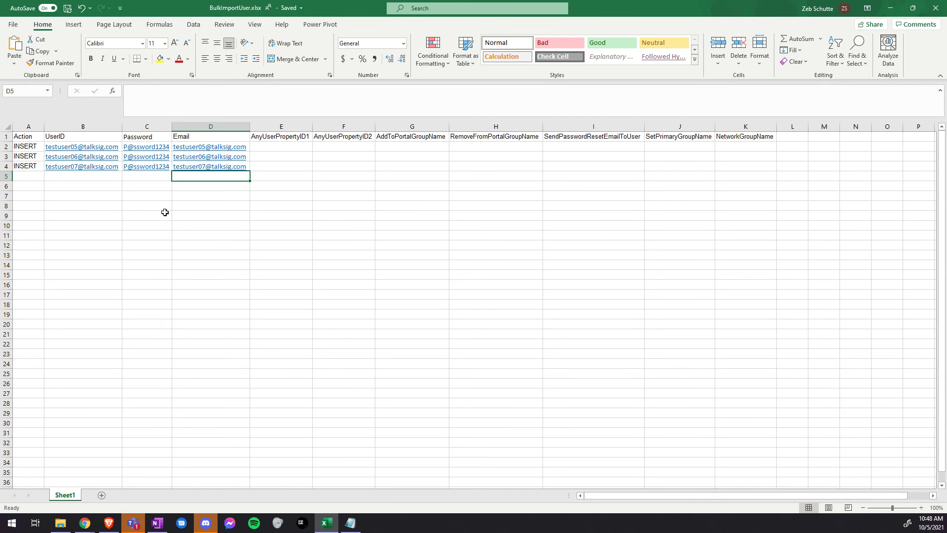
- Select the entire worksheet with Ctrl+A and copy it
key(ctrl+a)
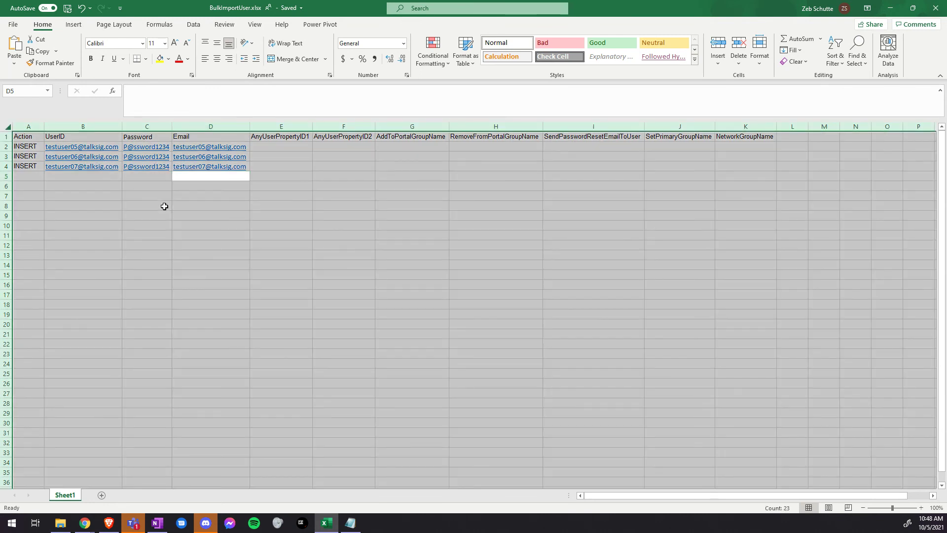
right_click(164, 206)
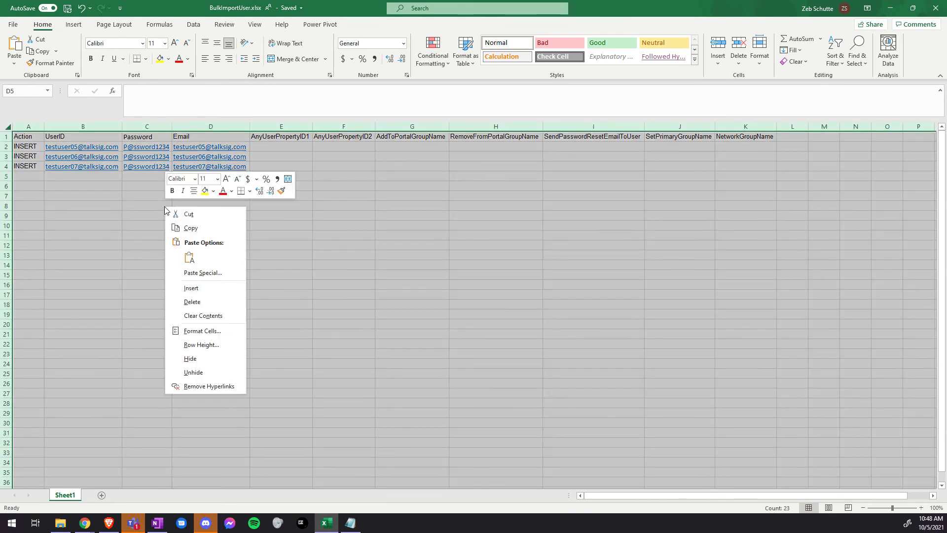
click(192, 229)
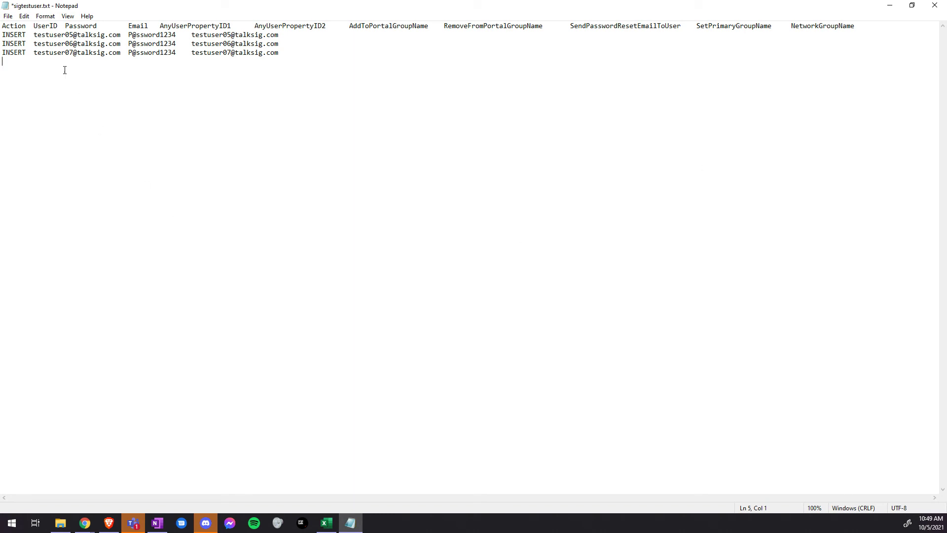
- Save sigtestuser.txt via Notepad's File > Save and bring back the Brave MDM page
click(11, 18)
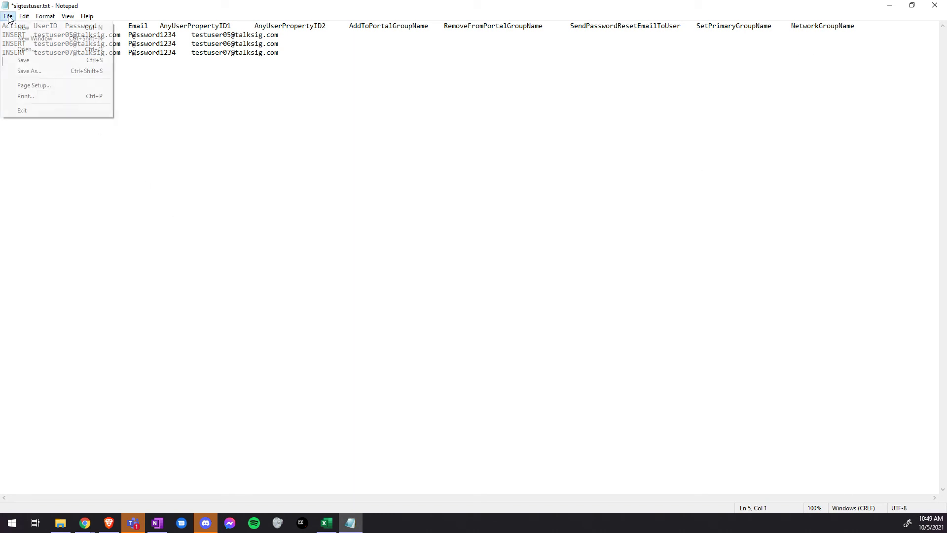
click(27, 62)
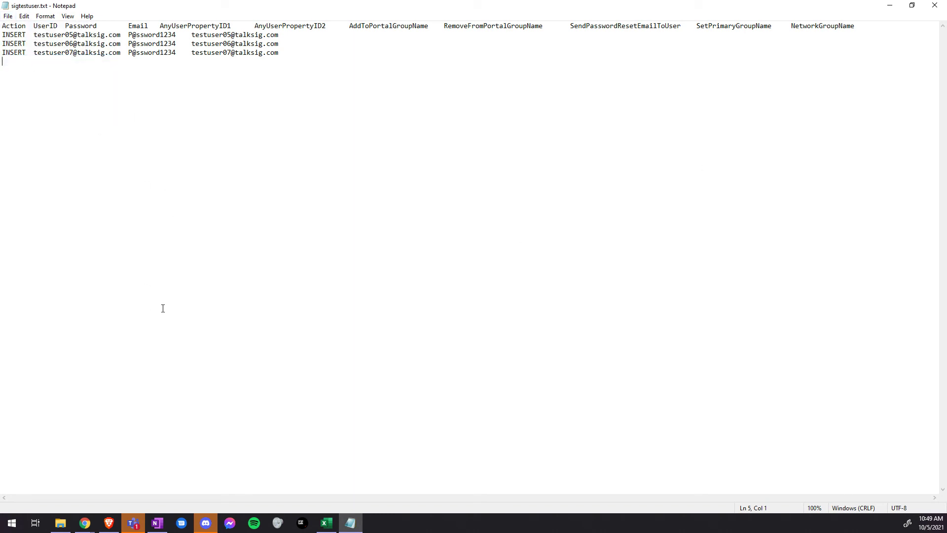
mouse_move(85, 523)
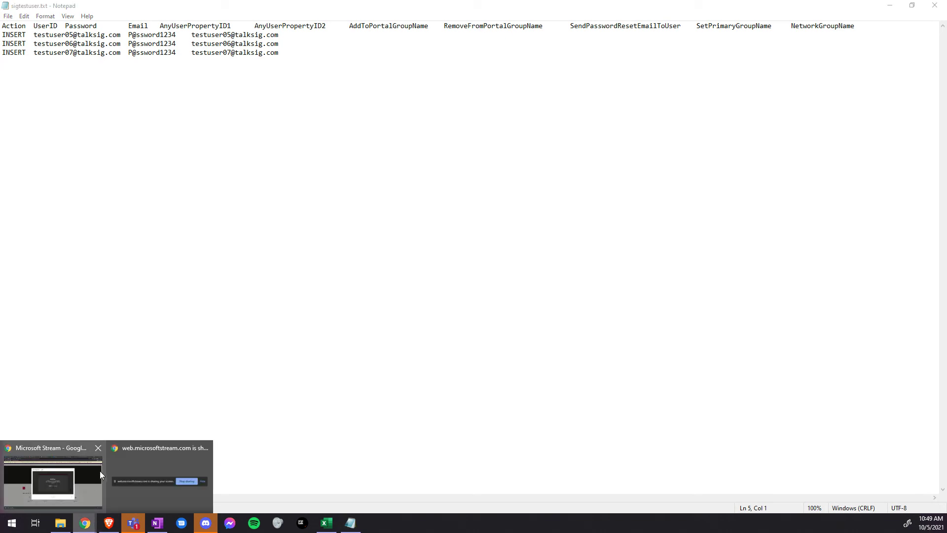
mouse_move(96, 472)
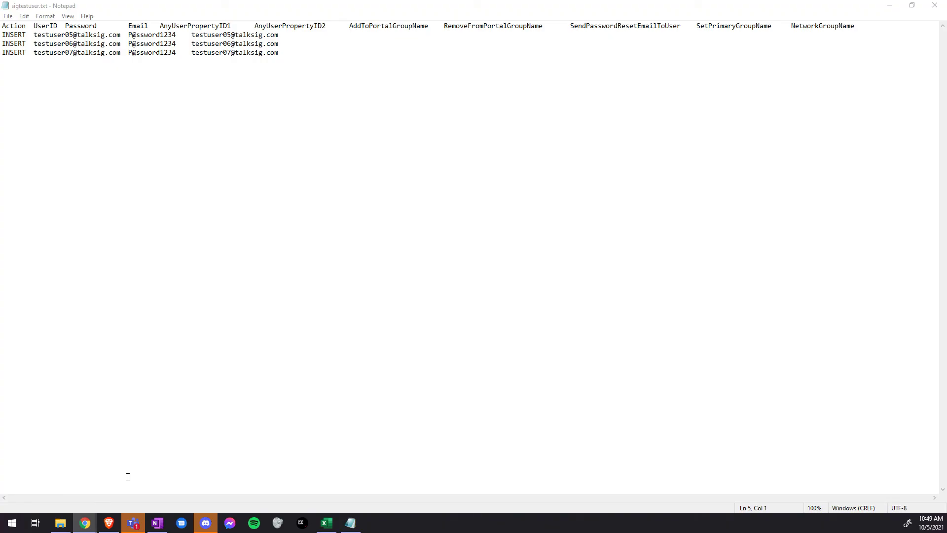
click(108, 524)
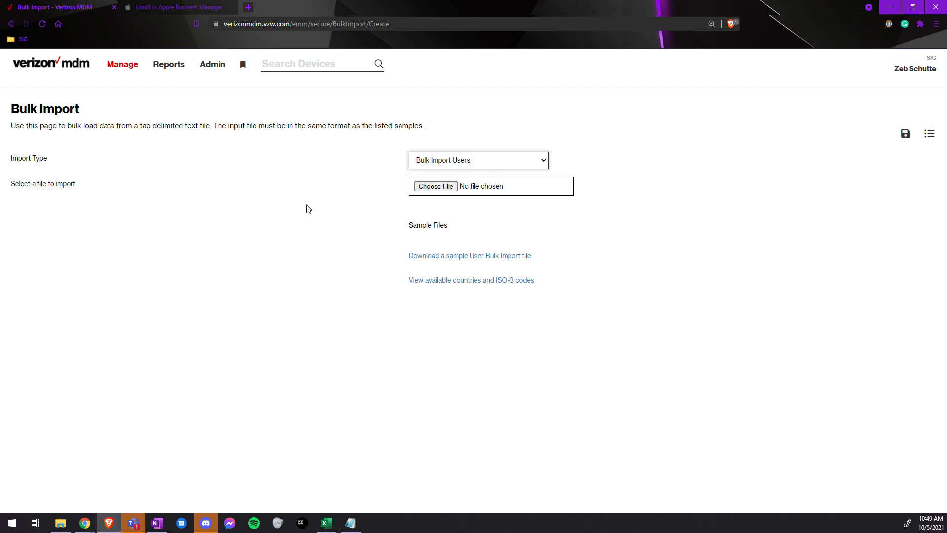
- Submit sigtestuser.txt as the user bulk import, then go to Manage > Search Users
click(431, 186)
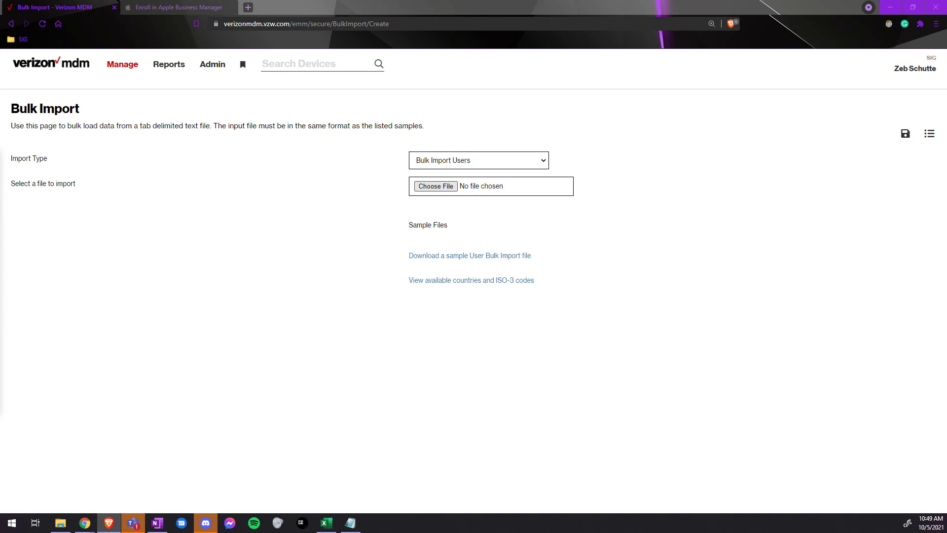
click(906, 134)
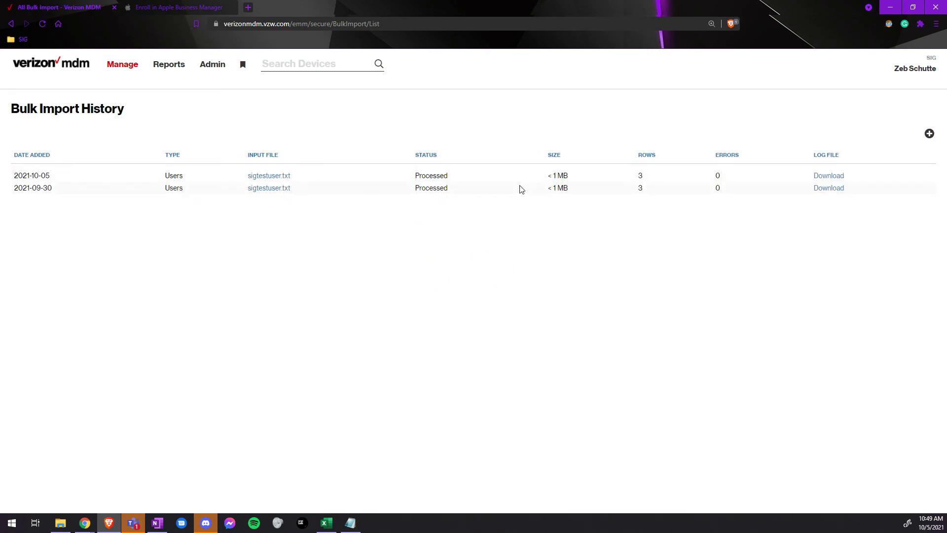
click(121, 64)
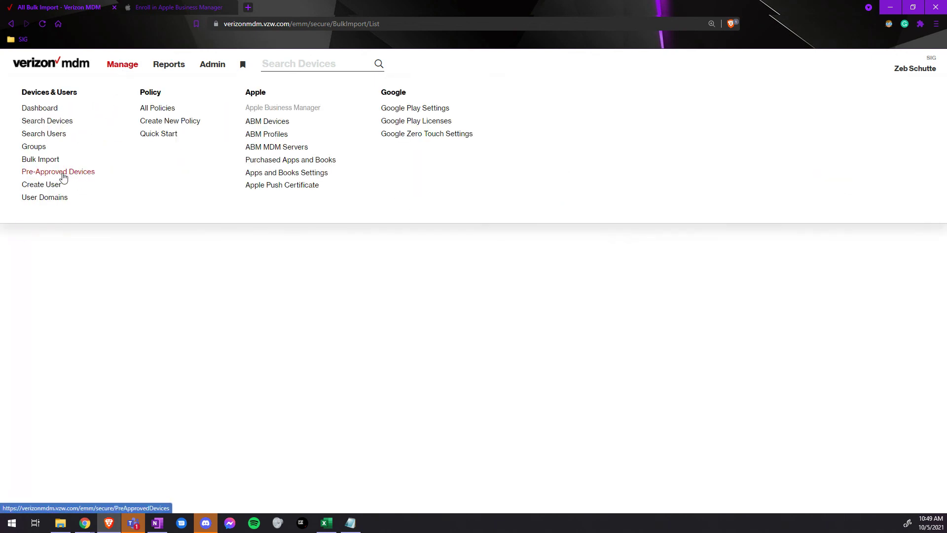
click(40, 134)
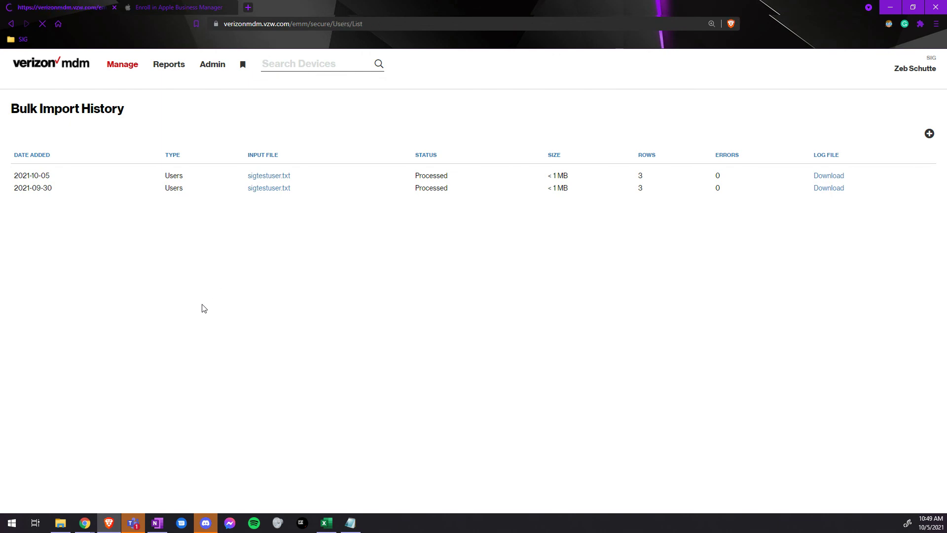